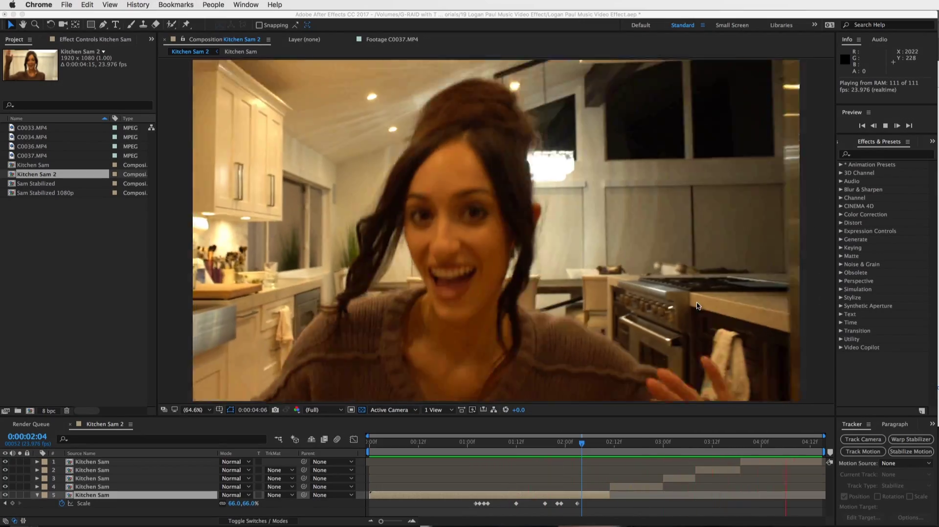
Stop the preview and open the C0037.MP4 and C0036.MP4 clips for viewing.
left_click(695, 304)
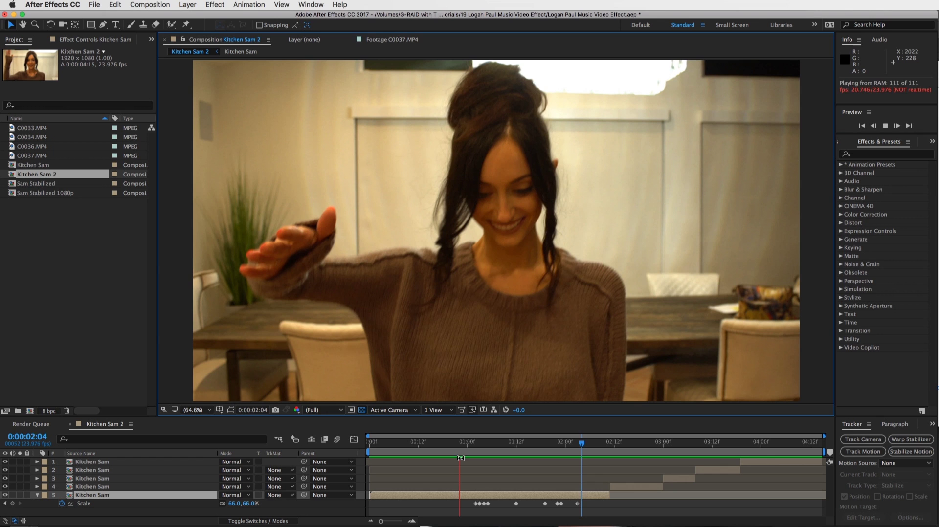
key("space")
left_click(34, 156)
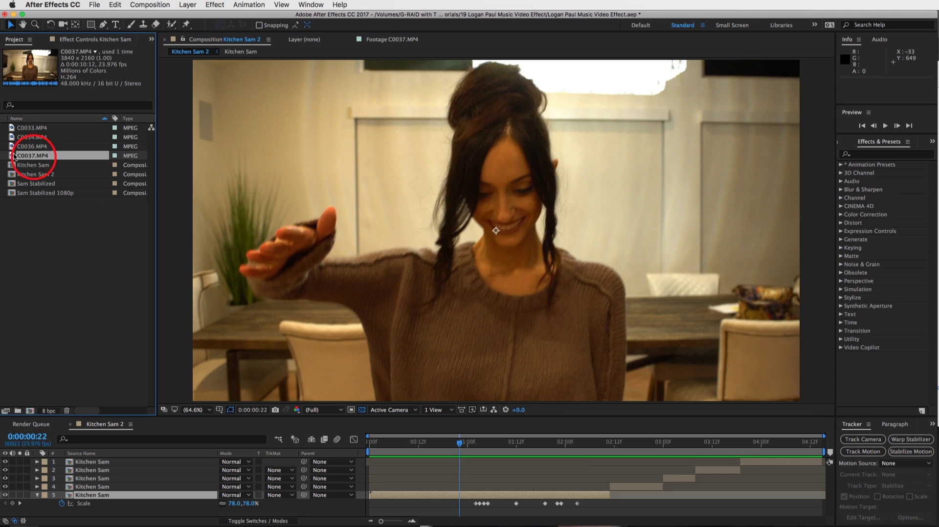
double_click(12, 153)
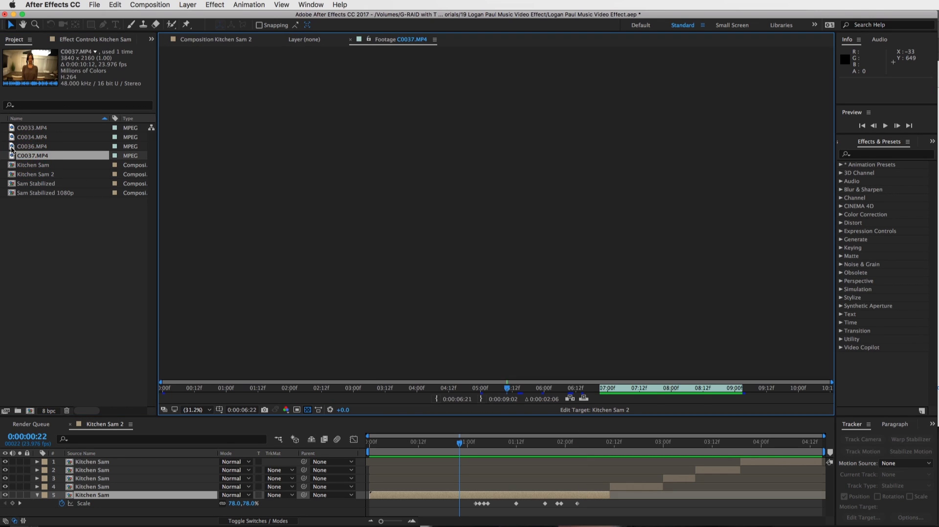
double_click(12, 146)
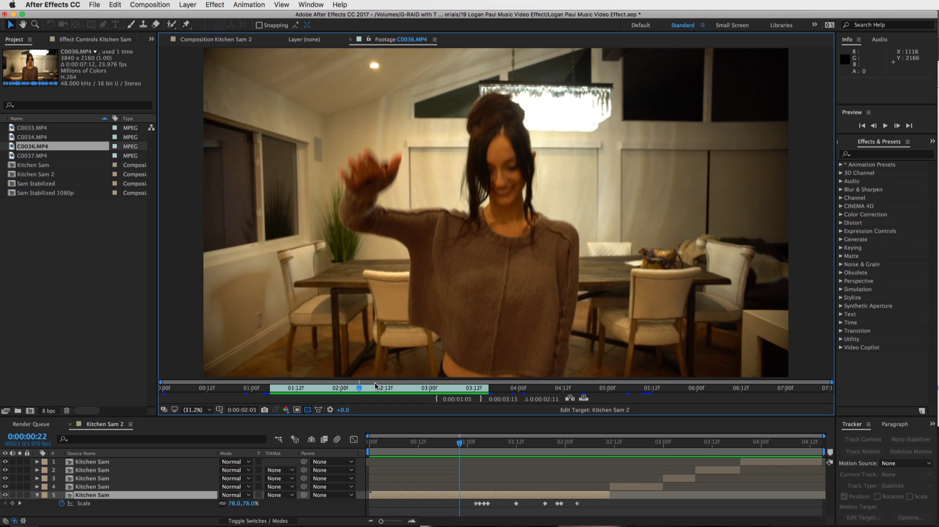
Play and scrub C0036.MP4, then make a new composition C0036 from it.
left_click(360, 389)
key("space")
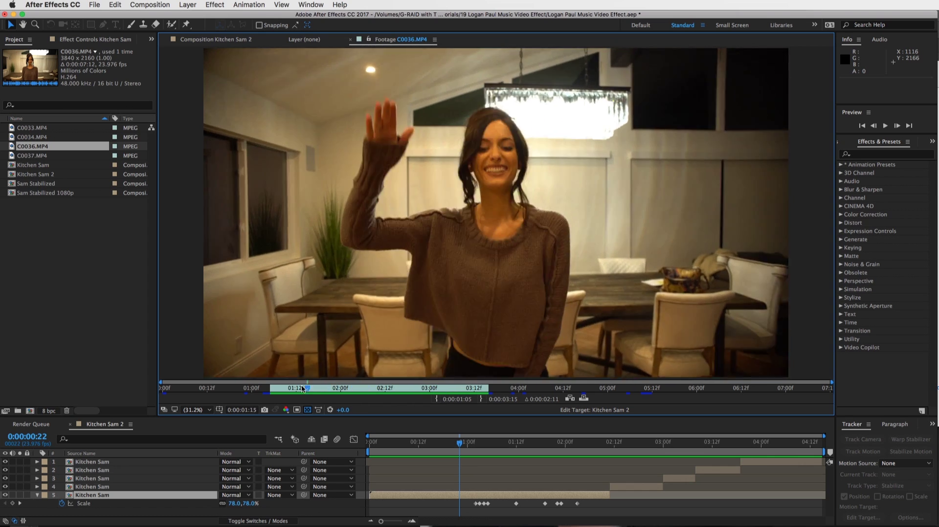
key("space")
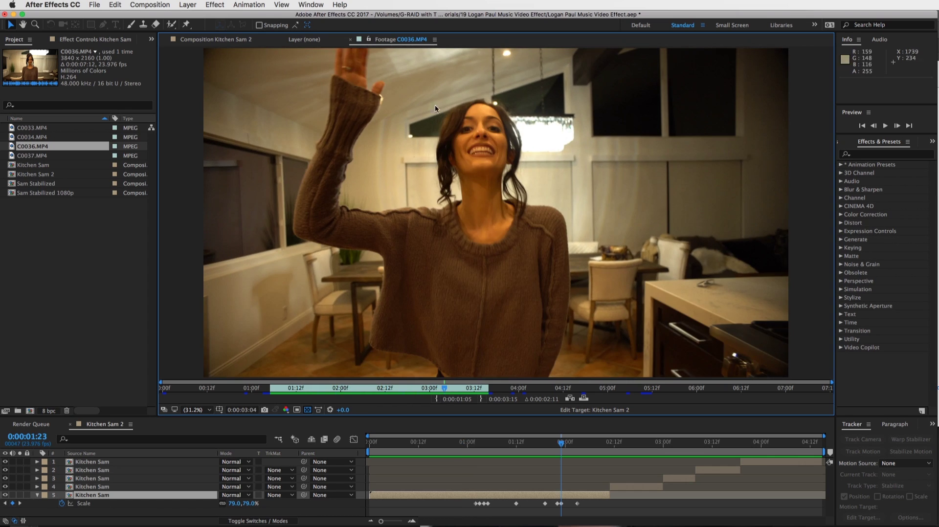
left_click_drag(454, 390, 418, 384)
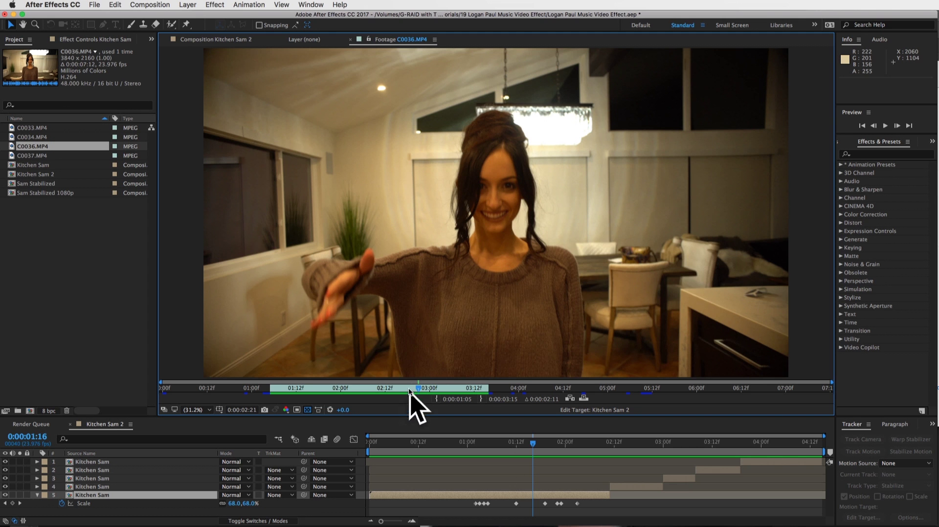
left_click_drag(418, 391, 319, 386)
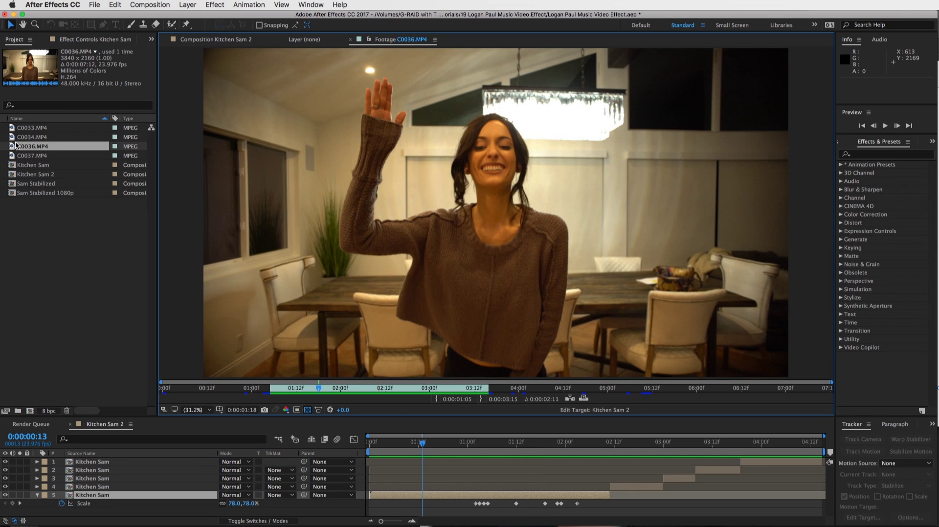
left_click_drag(16, 145, 31, 411)
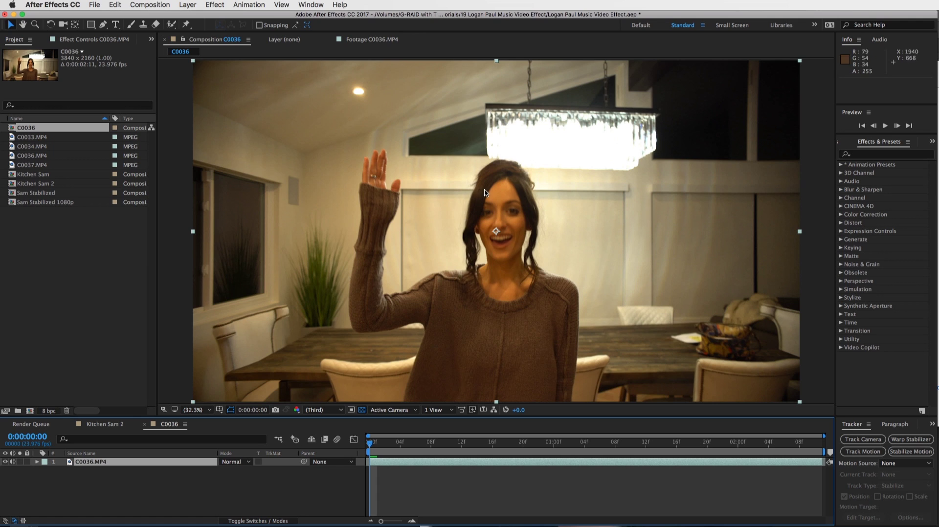
Scrub and preview the C0036 composition, then return to the first frame.
left_click(906, 442)
left_click(908, 436)
left_click_drag(408, 443, 542, 442)
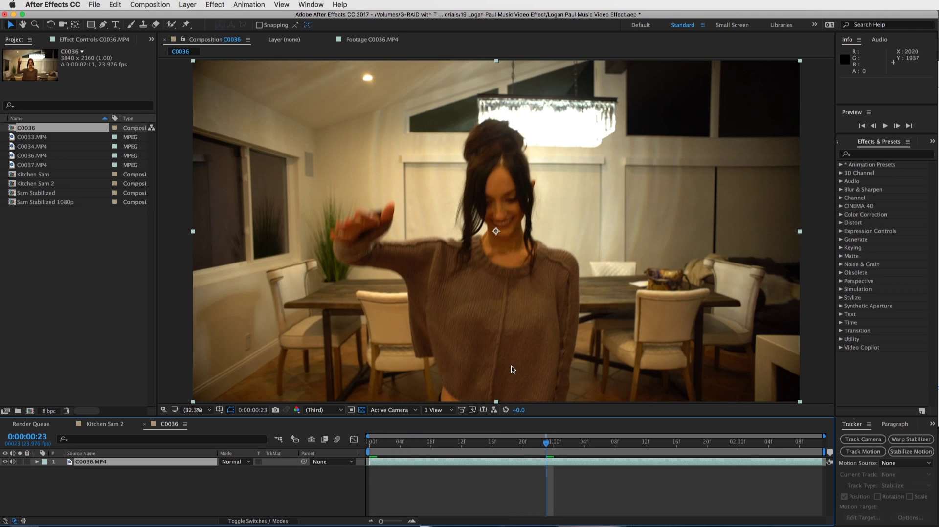
left_click(608, 442)
key("space")
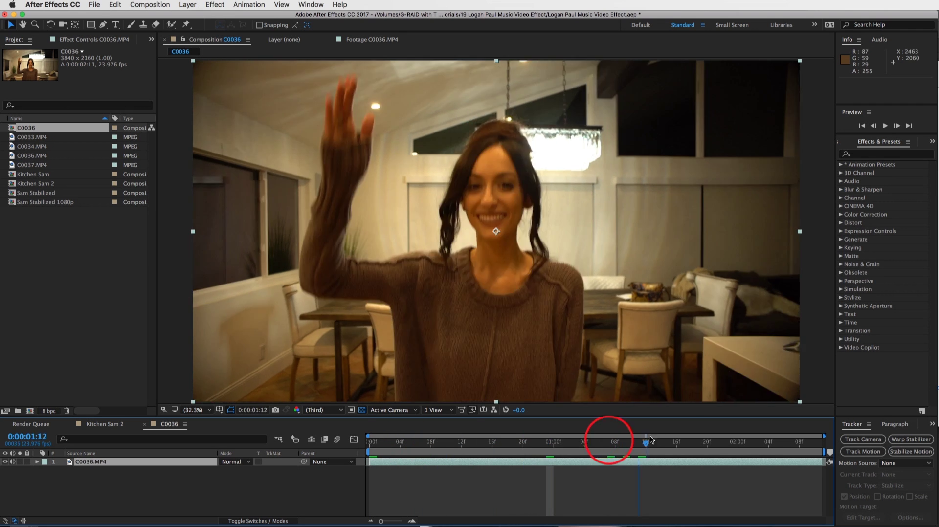
key("Home")
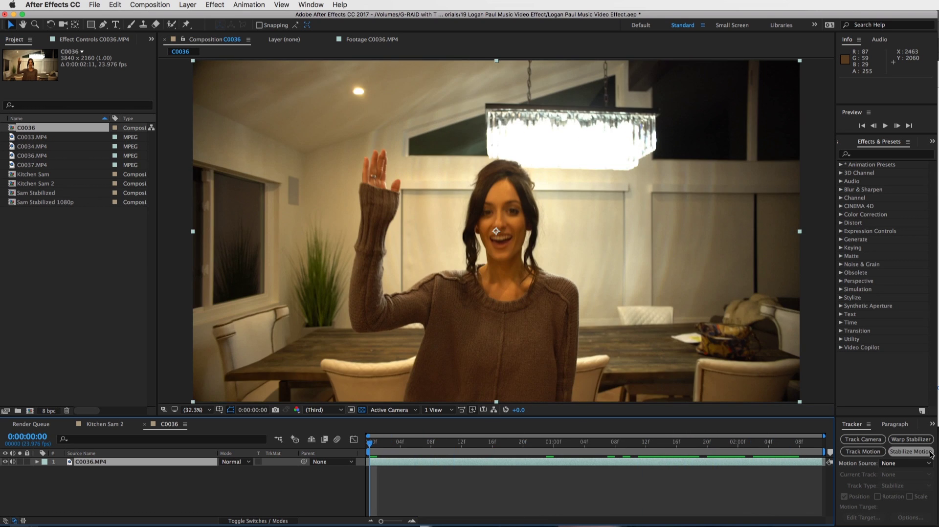
Add a Stabilize Motion tracker and fit Track Point 1's boxes around the woman's eye.
left_click(916, 454)
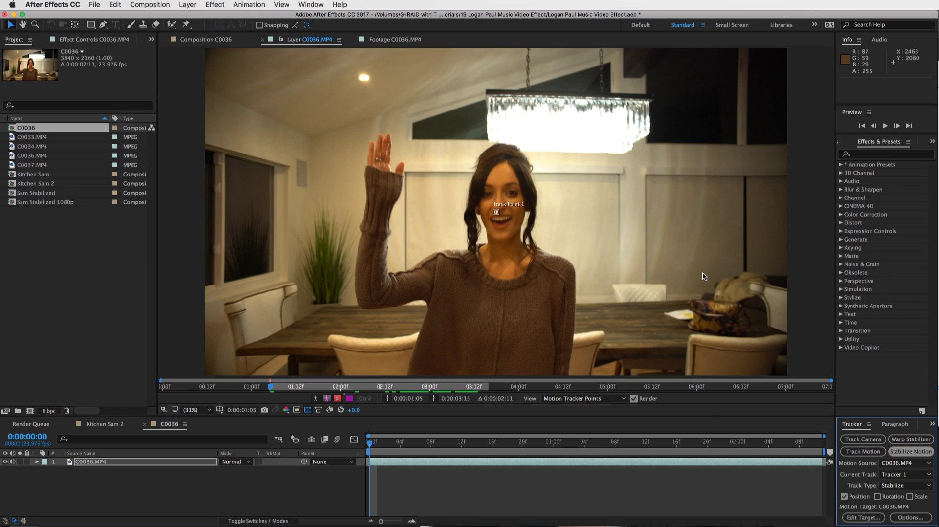
scroll(506, 208, "up", 4)
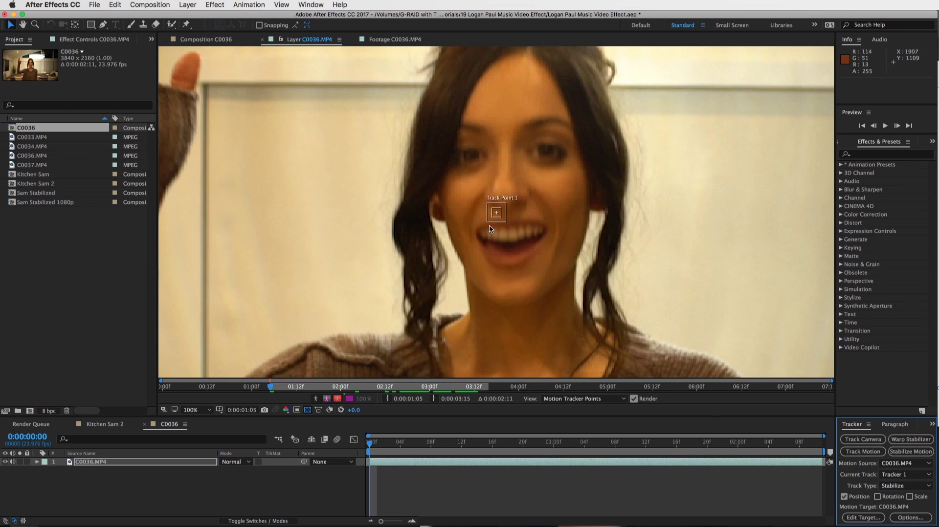
scroll(489, 225, "up", 2)
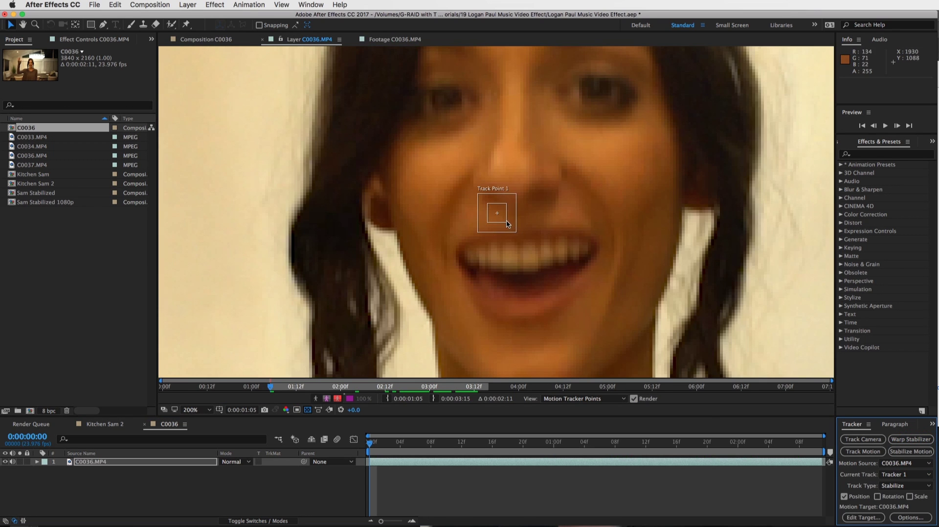
left_click_drag(507, 223, 625, 99)
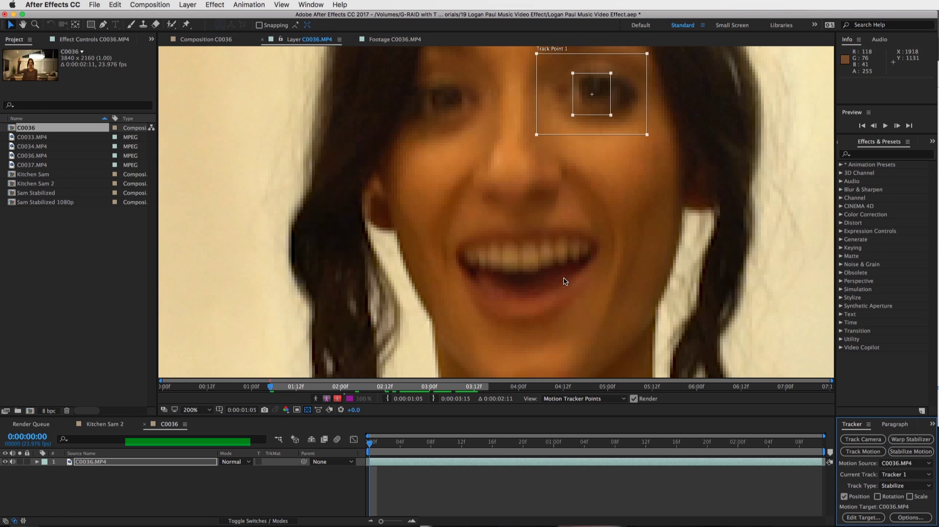
scroll(566, 281, "down", 2)
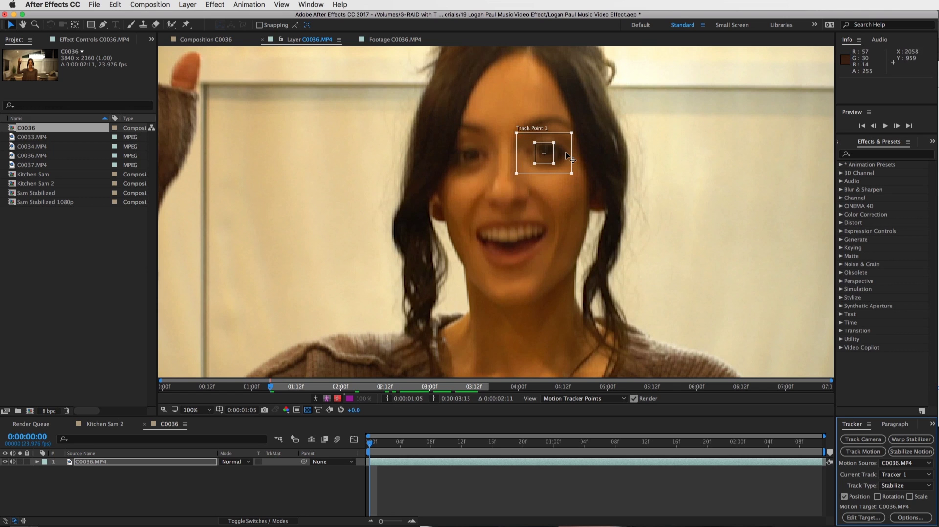
left_click_drag(538, 157, 540, 155)
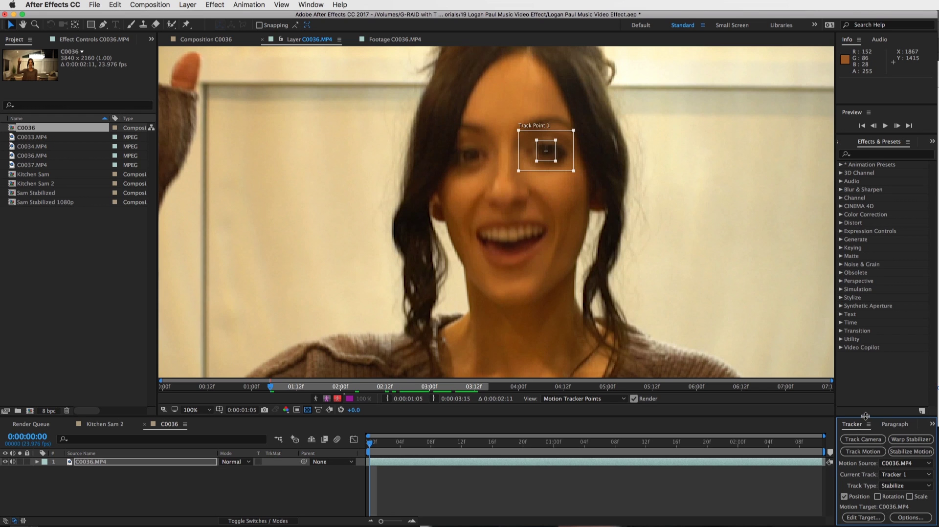
left_click_drag(865, 417, 865, 387)
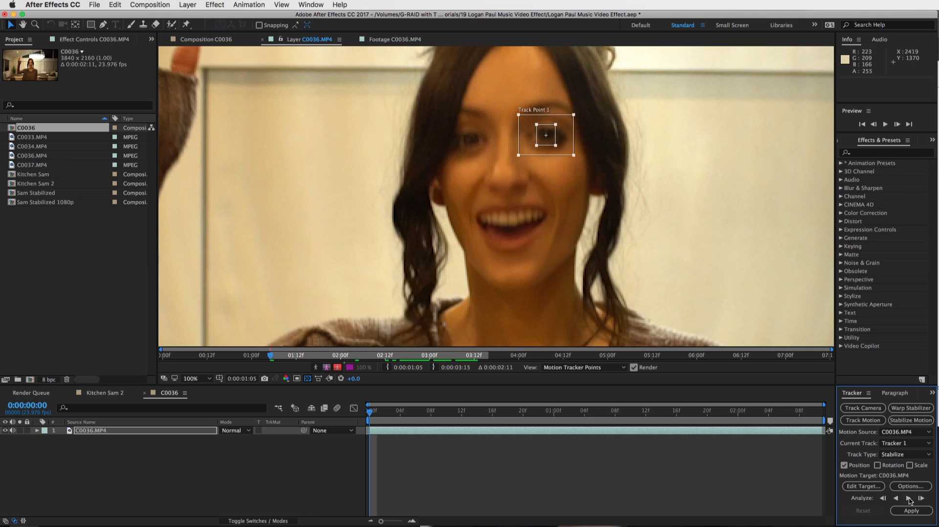
Analyze Track Point 1 forward, re-center it on the eye after it slips, then finish the track.
left_click(909, 499)
left_click(909, 498)
key("Page_Up")
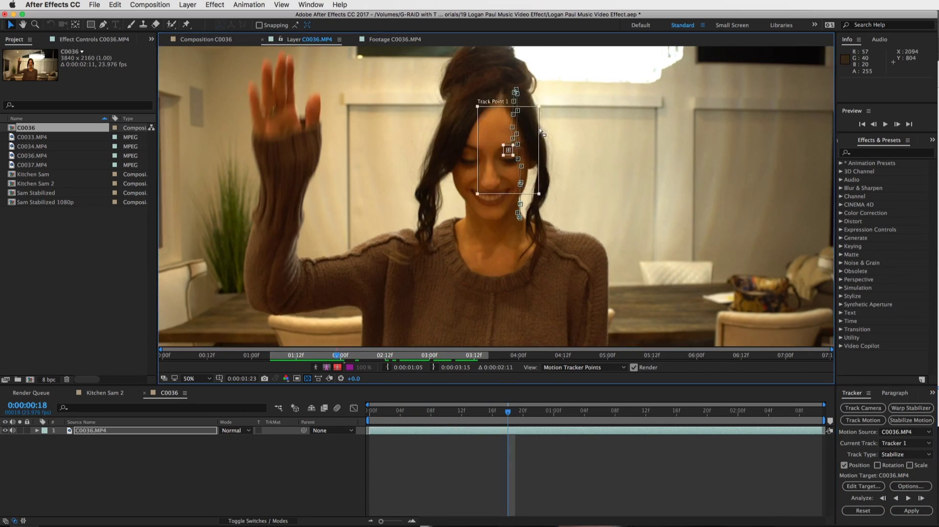
left_click_drag(535, 162, 536, 163)
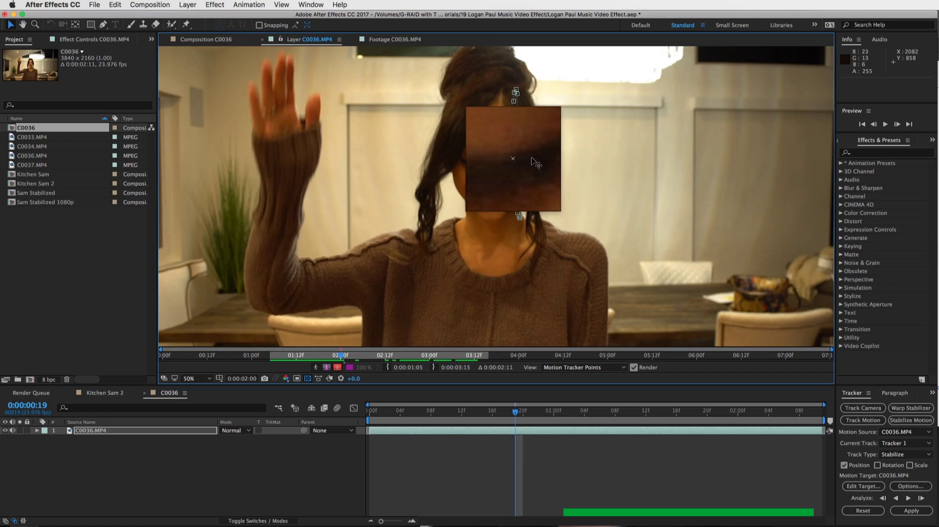
left_click(909, 498)
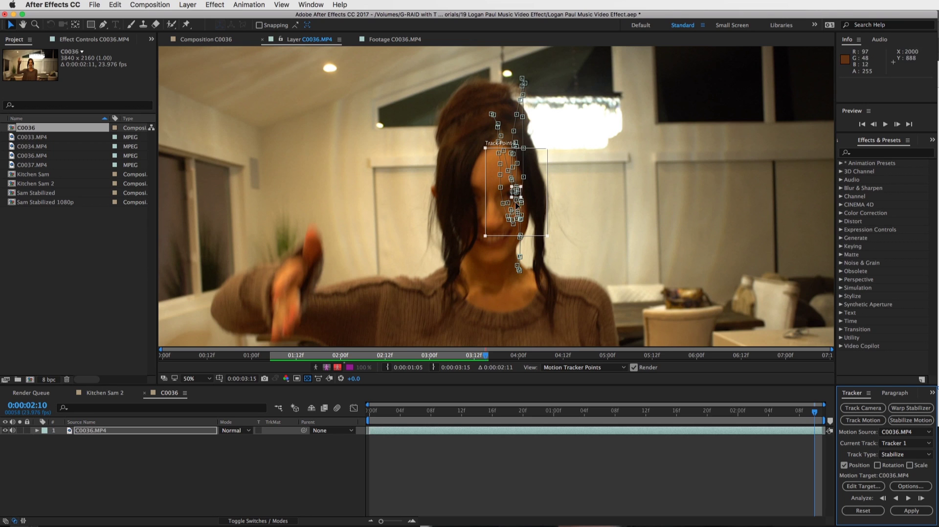
scroll(516, 204, "up", 2)
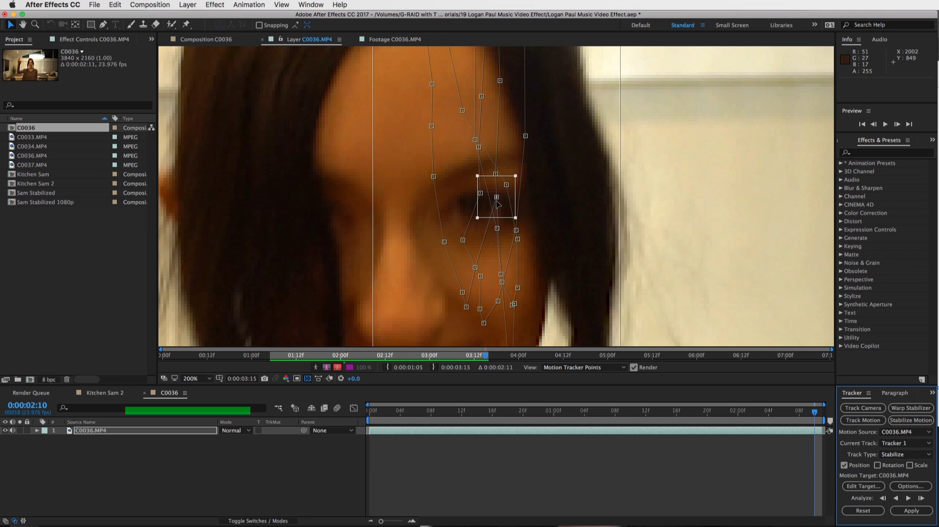
scroll(497, 201, "down", 1)
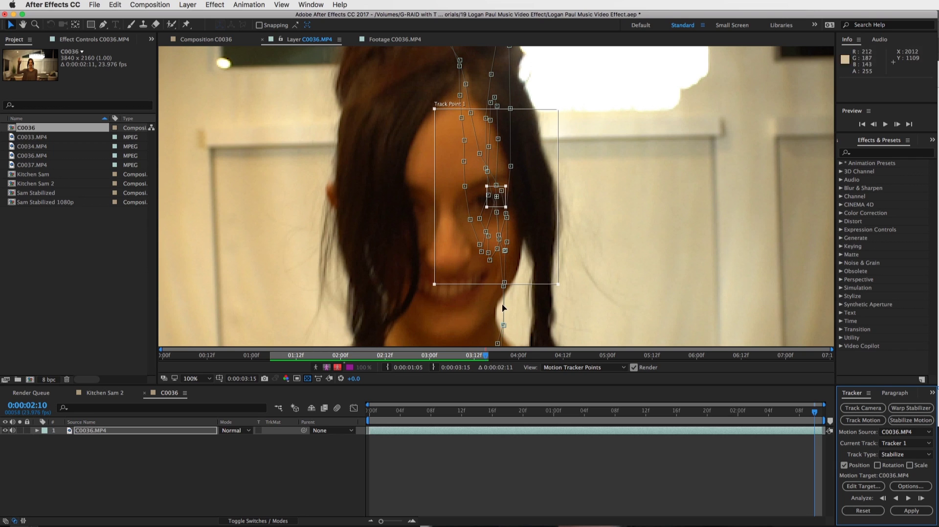
Apply the eye track to C0036.MP4 in X and Y, then review the shifted frames' empty edges.
left_click(915, 514)
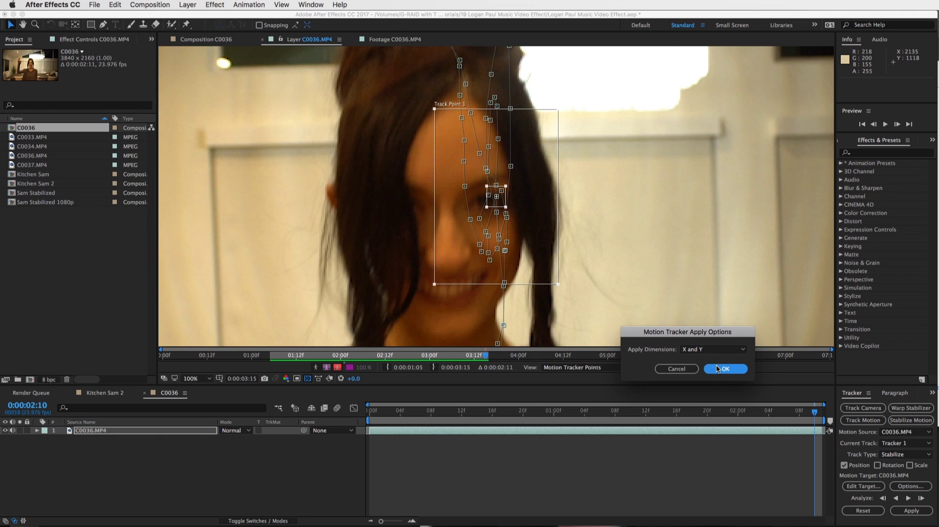
key("Return")
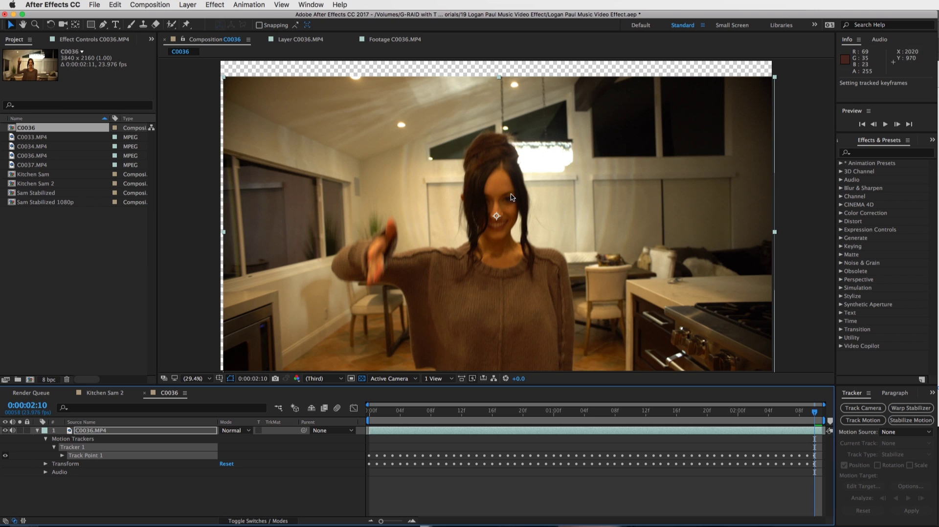
left_click_drag(810, 411, 377, 413)
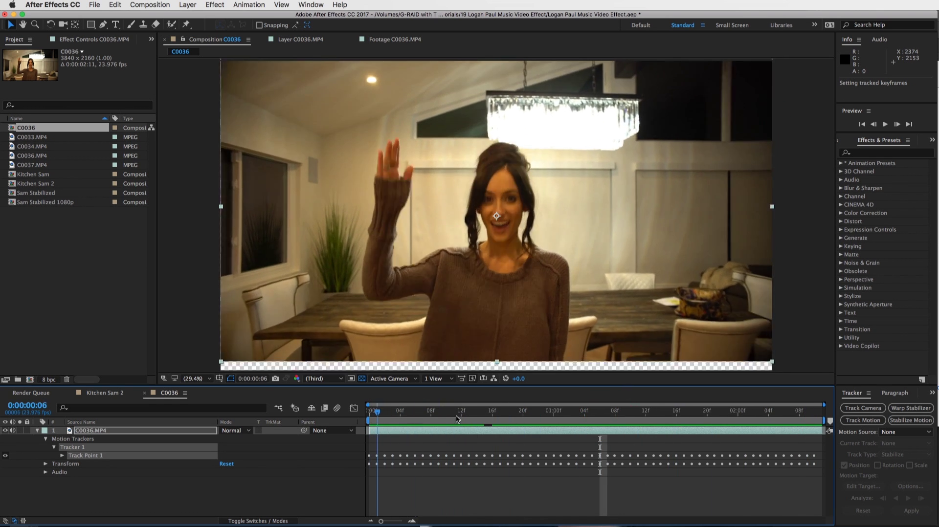
left_click_drag(457, 419, 746, 419)
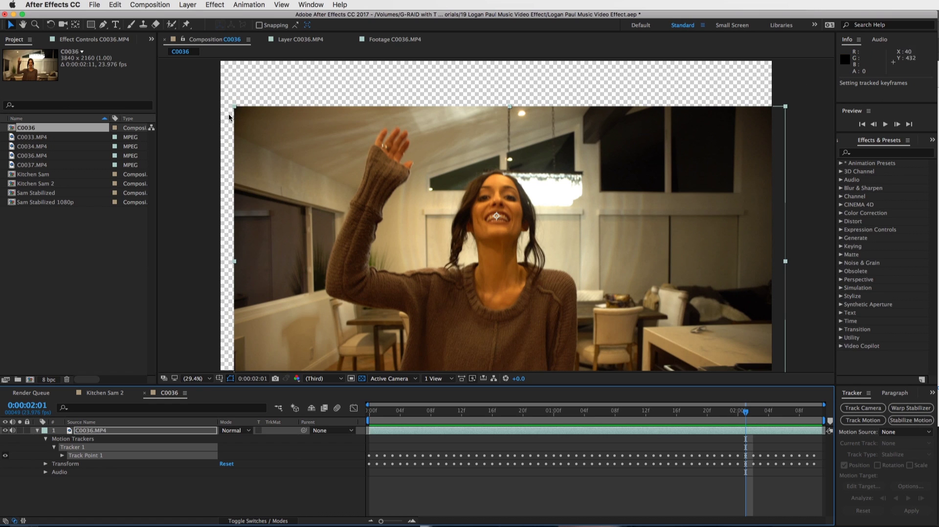
left_click(363, 379)
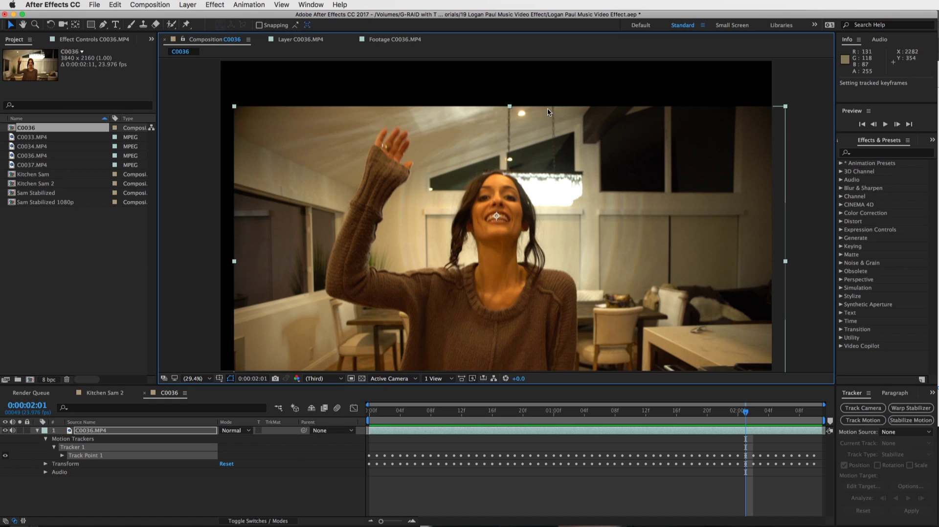
left_click(363, 379)
left_click(697, 435)
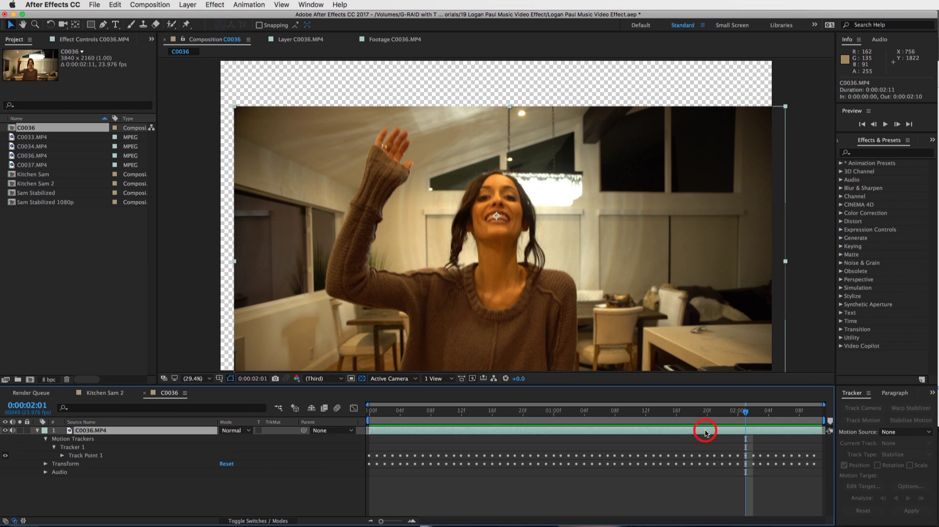
Scale the C0036.MP4 layer to 143% and set a Scale keyframe at 01:01.
key("s")
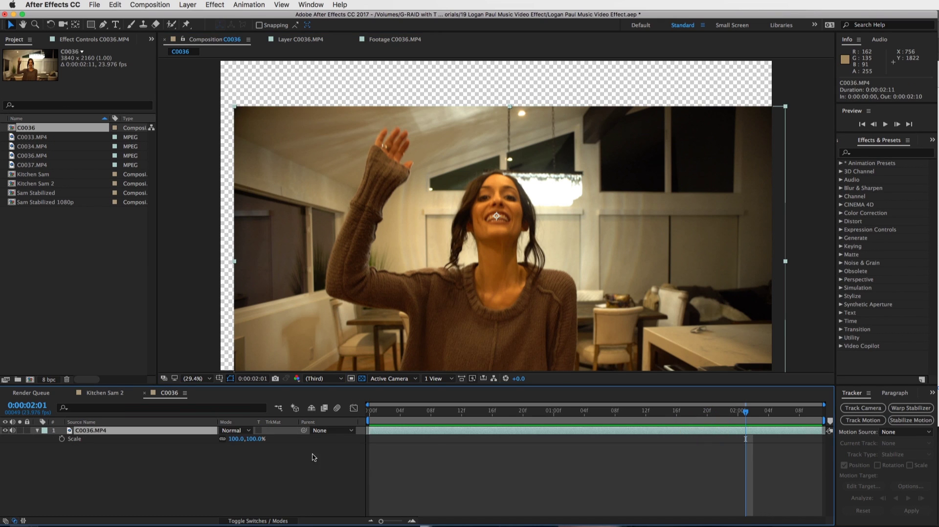
left_click_drag(236, 438, 272, 439)
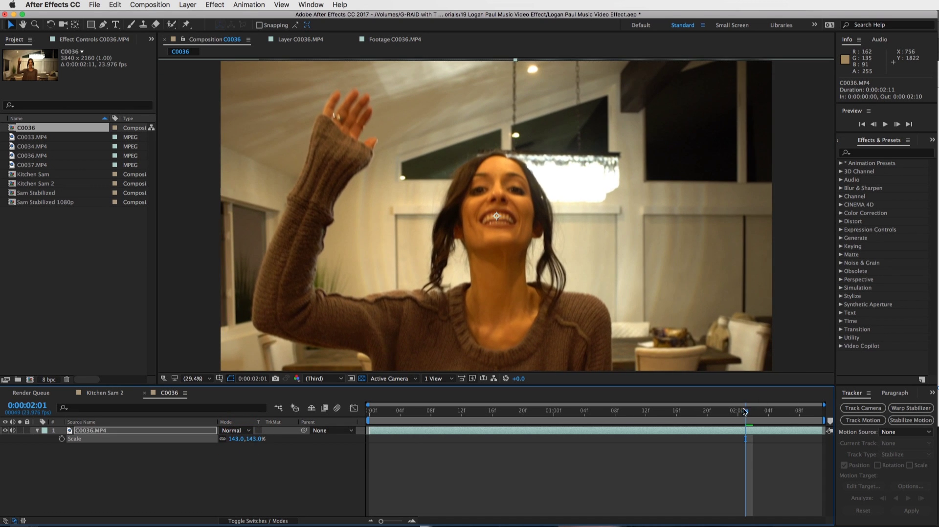
left_click_drag(745, 412, 601, 406)
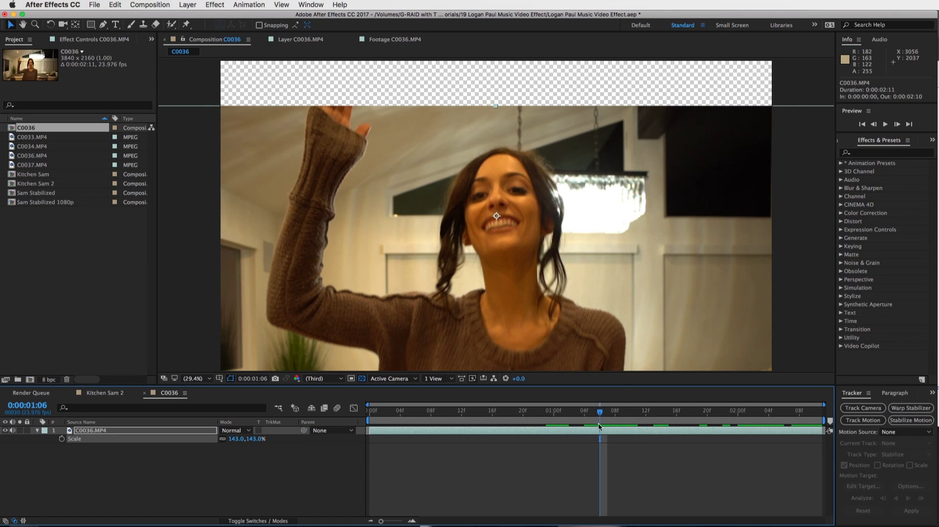
left_click_drag(600, 420, 562, 414)
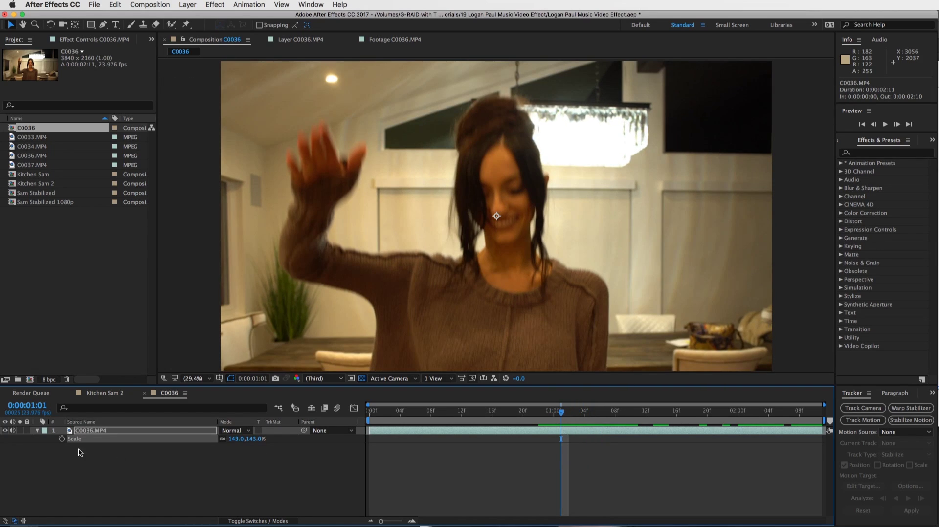
left_click(61, 439)
Add a Scale keyframe at 01:05 and punch the footage in to 222% there.
left_click_drag(561, 412, 630, 413)
left_click(11, 439)
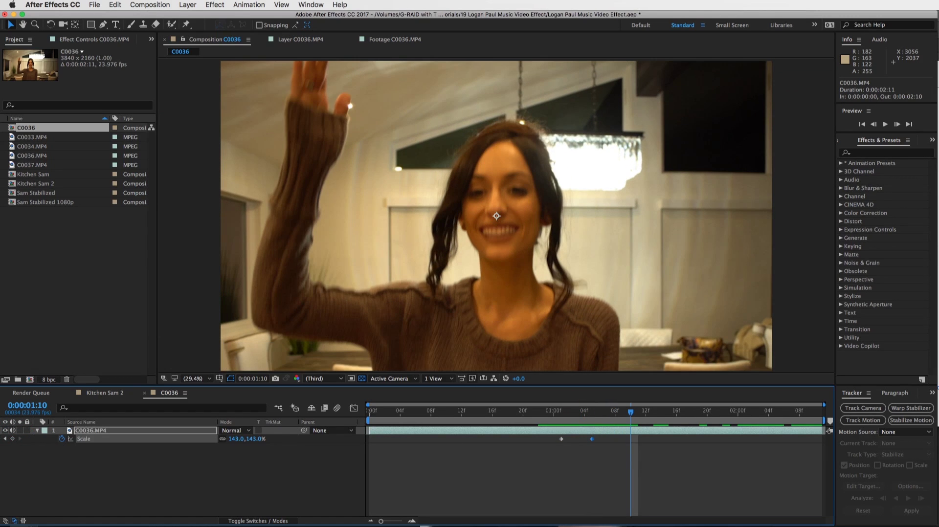
left_click(605, 412)
left_click(234, 439)
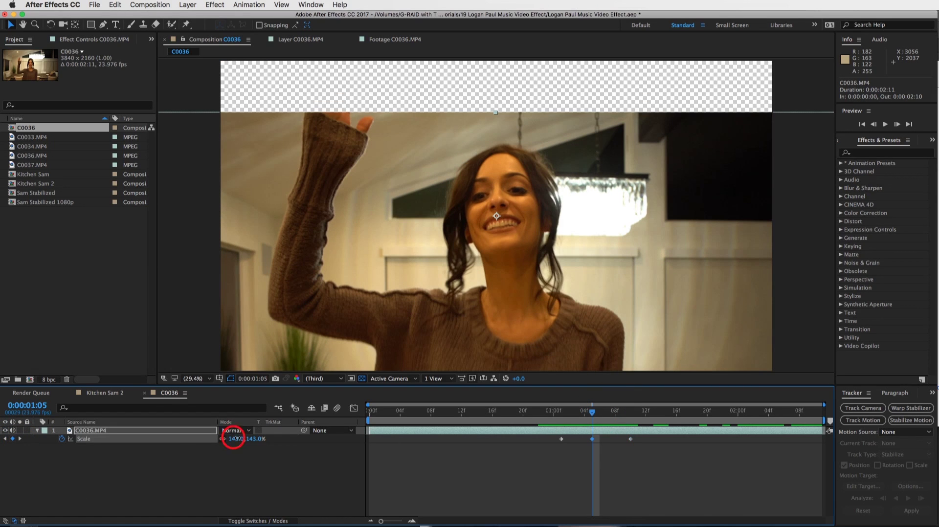
left_click_drag(234, 439, 272, 440)
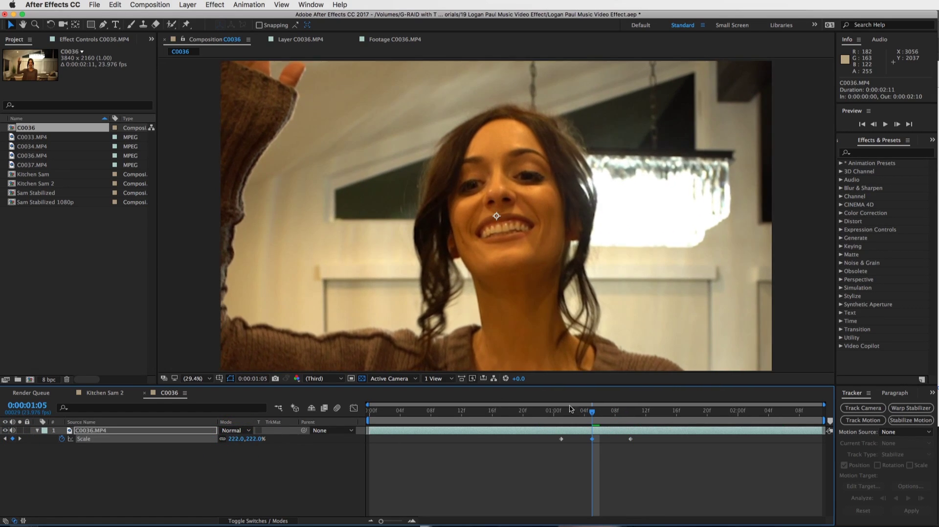
Scrub the zoom animation between the keyframes and 02:00 to check the framing.
left_click_drag(581, 413, 723, 424)
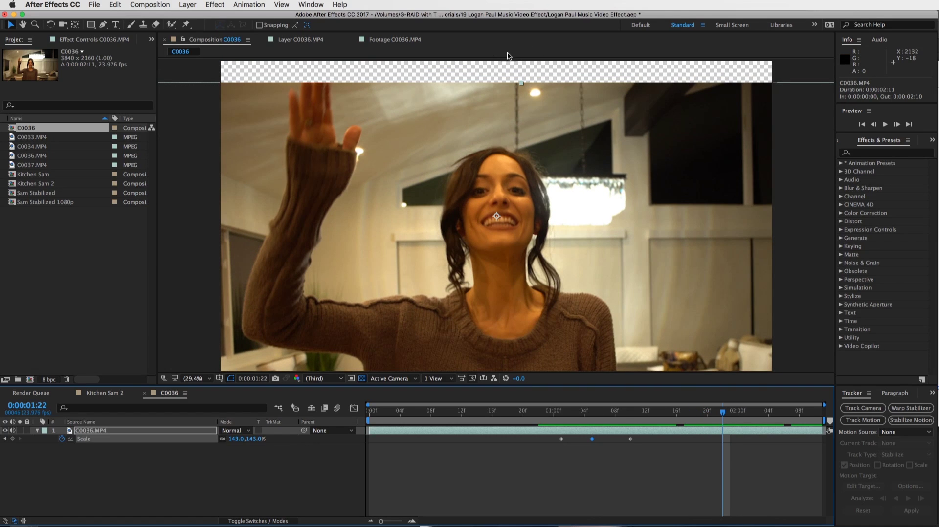
mouse_move(723, 415)
left_mouse_down()
mouse_move(733, 417)
mouse_move(714, 421)
left_mouse_up()
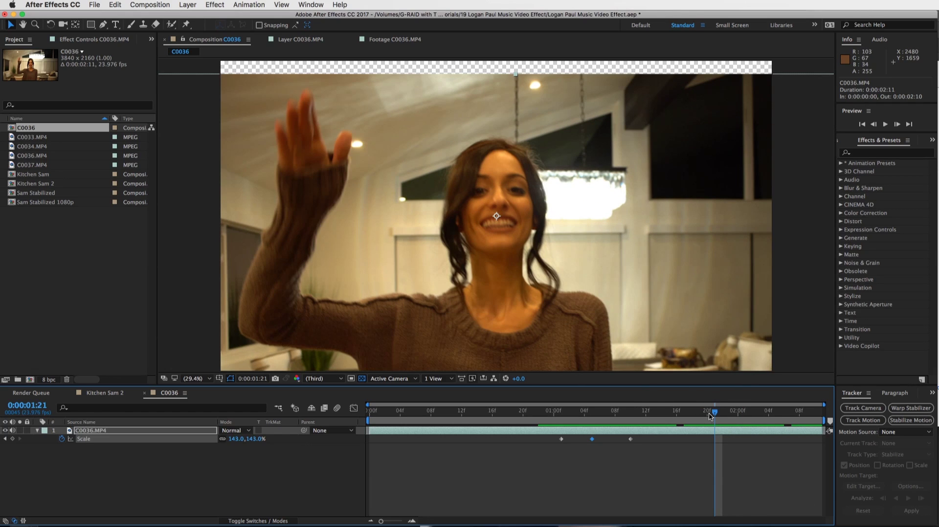
left_click_drag(711, 416, 722, 416)
key("Page_Down")
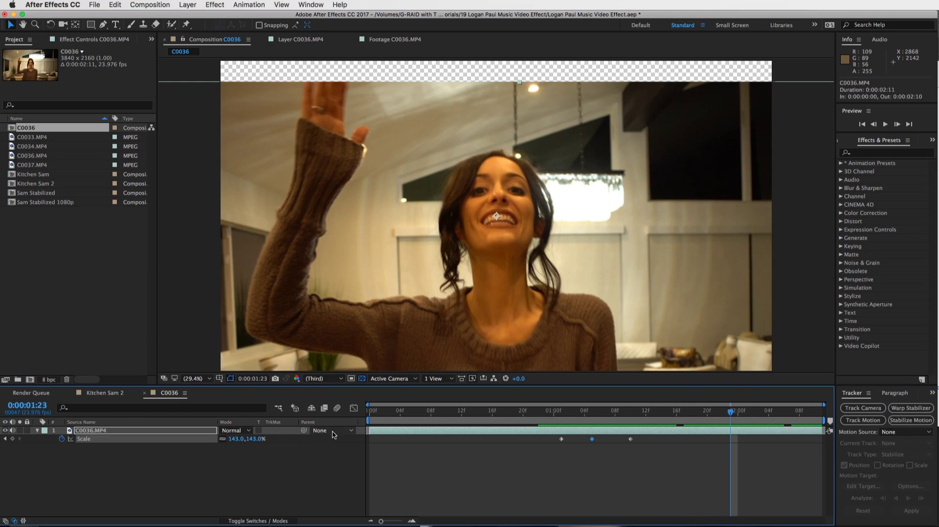
Switch to Kitchen Sam 2 and preview it, stopping at 00:22.
left_click(99, 394)
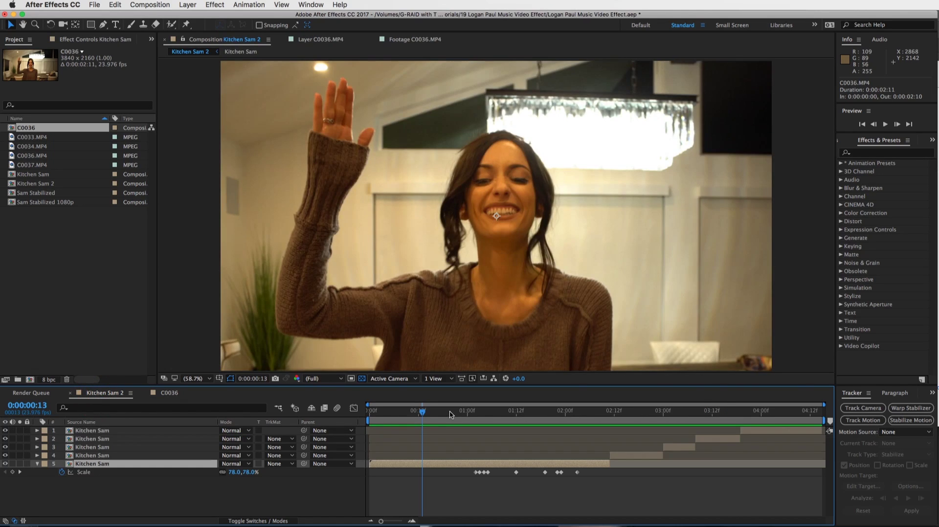
left_click_drag(425, 411, 492, 412)
key("space")
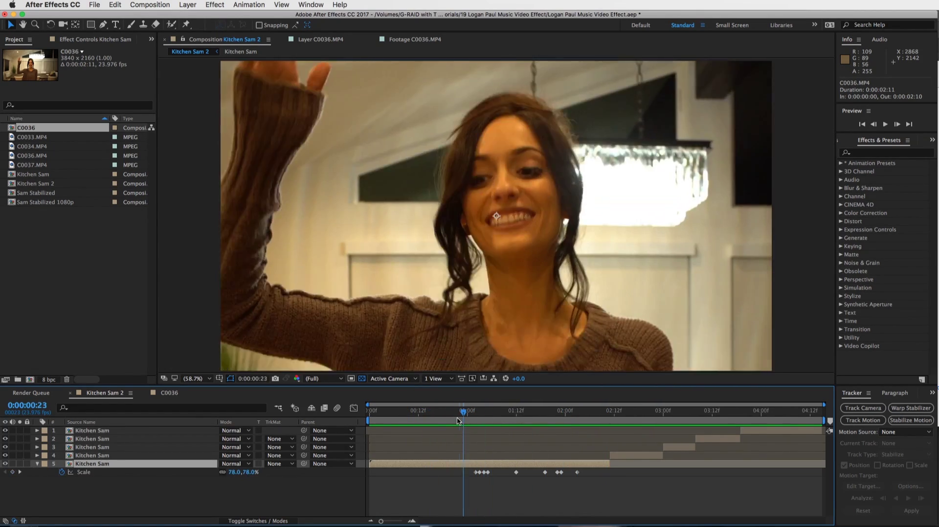
left_click(454, 426)
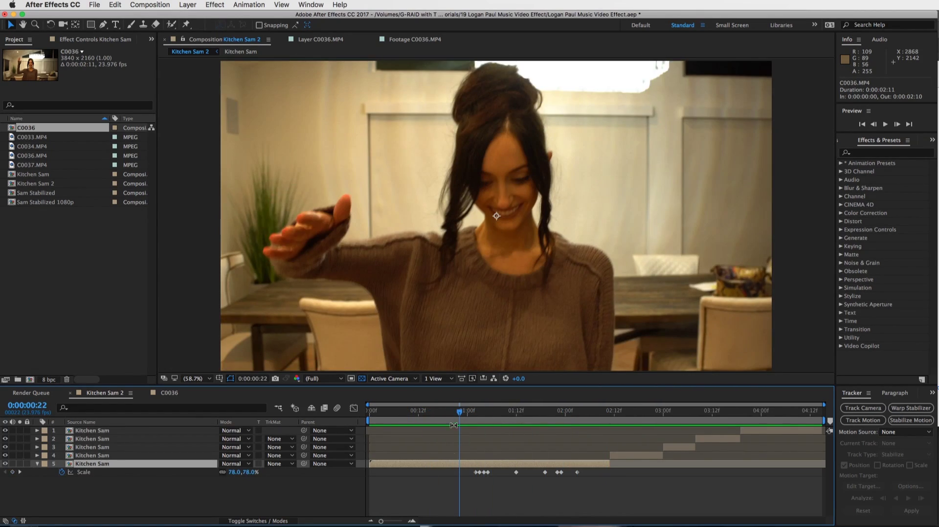
Select the fifth Kitchen Sam layer, preview around 01:10, and show its Rotation property.
left_click(459, 465)
left_click_drag(459, 413, 515, 411)
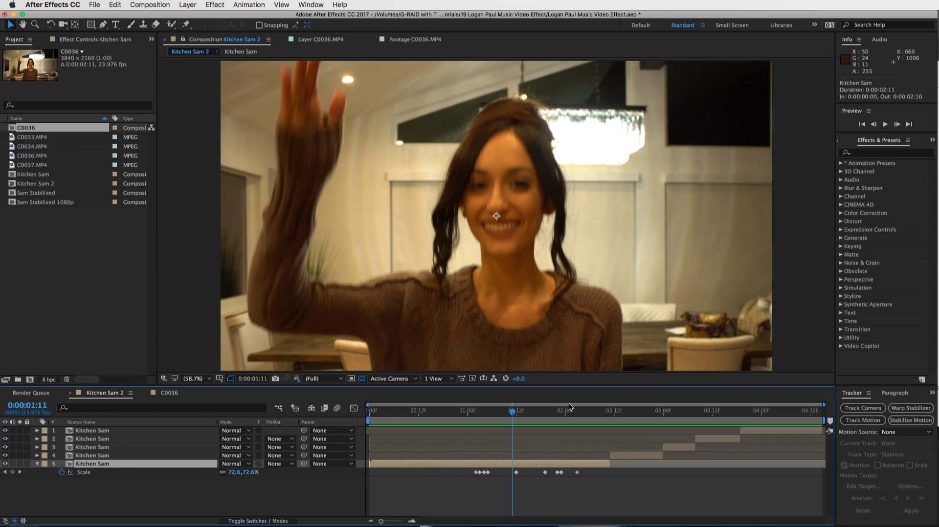
left_click(506, 413)
key("space")
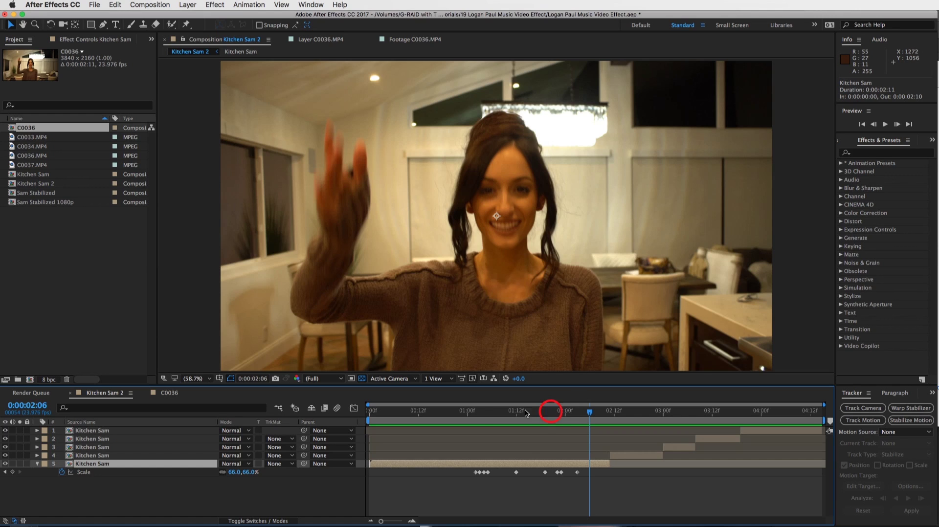
left_click_drag(550, 411, 451, 413)
left_click(468, 469)
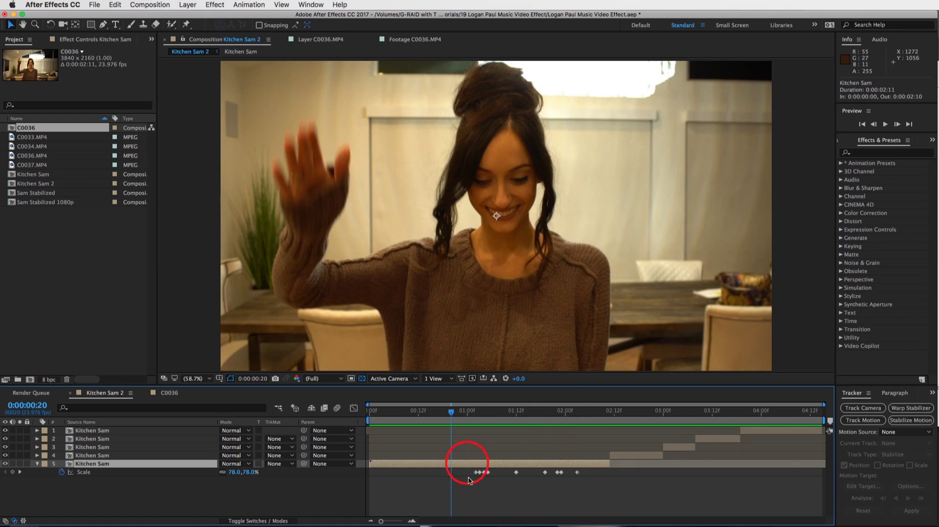
key("r")
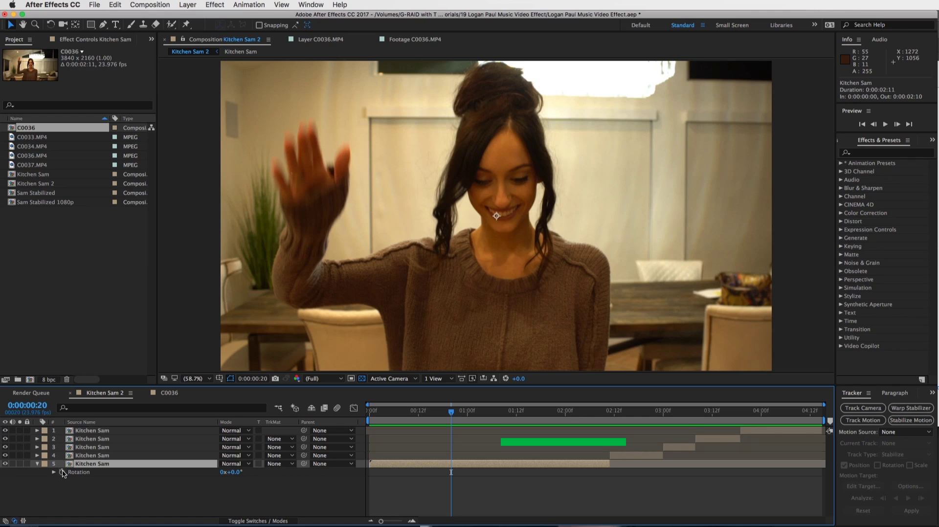
Give the fifth Kitchen Sam layer's Rotation the expression wiggle(30,5).
left_click(62, 473)
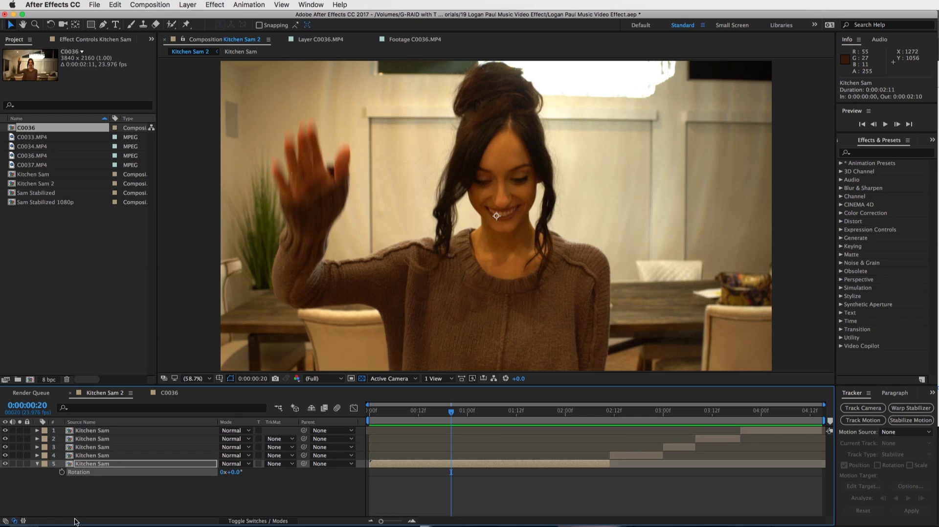
left_click(62, 473, "alt")
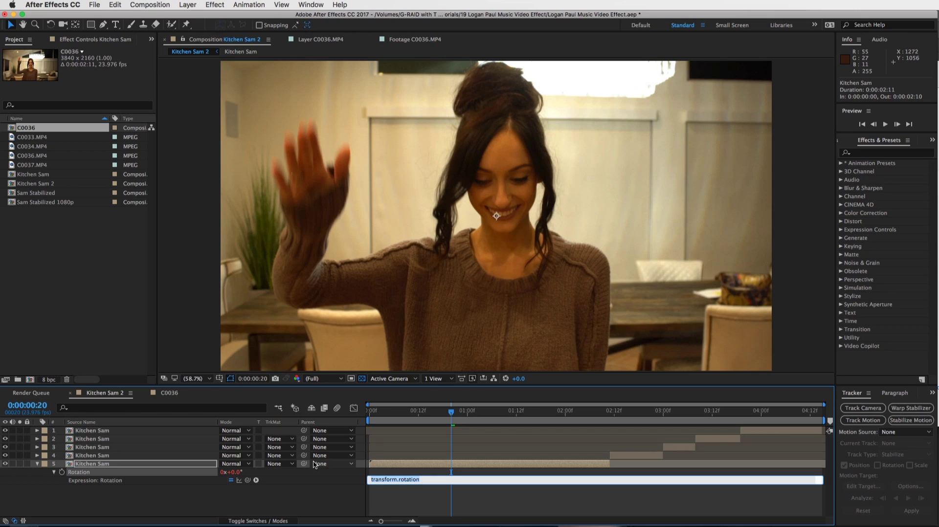
type("wiggle(30,5")
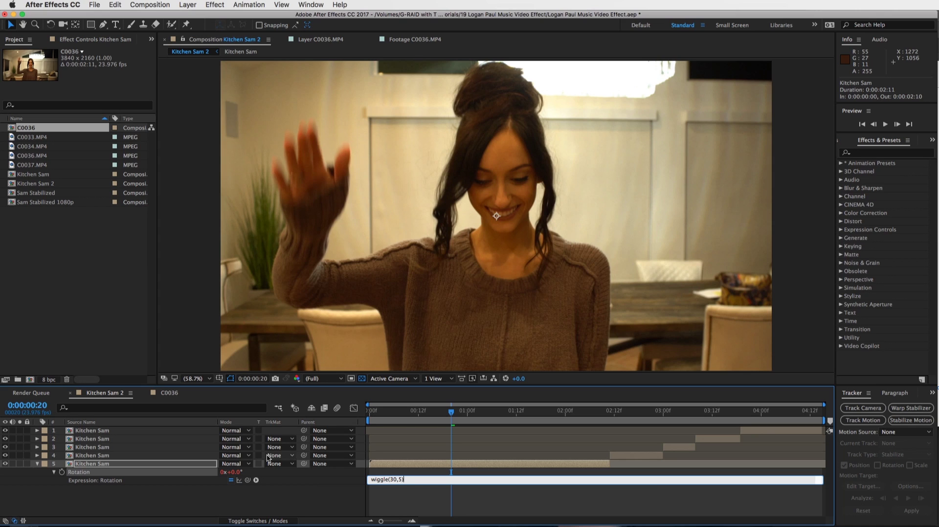
left_click(372, 478)
key("Return")
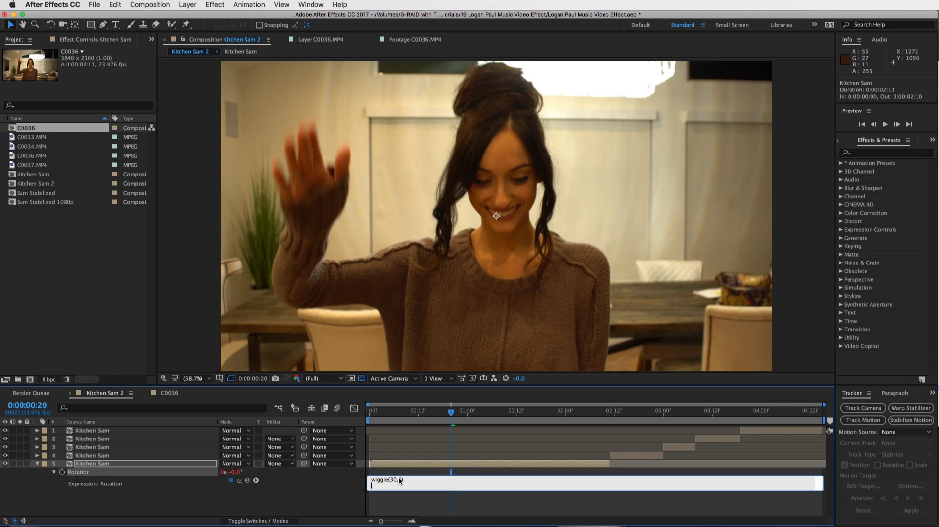
key("KP_Enter")
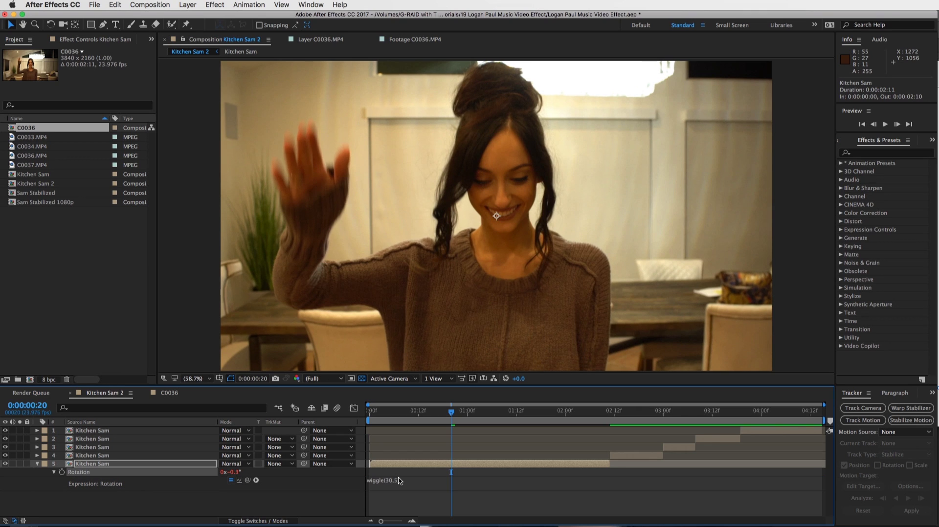
End the work area at 0:00:02:10, then preview and scrub the shaking footage to 01:15.
left_click(606, 412)
key("n")
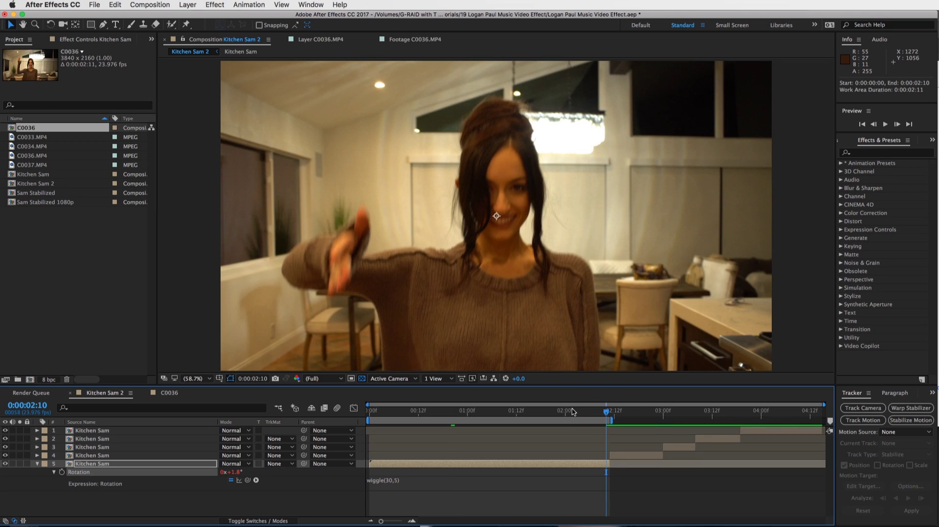
left_click(885, 125)
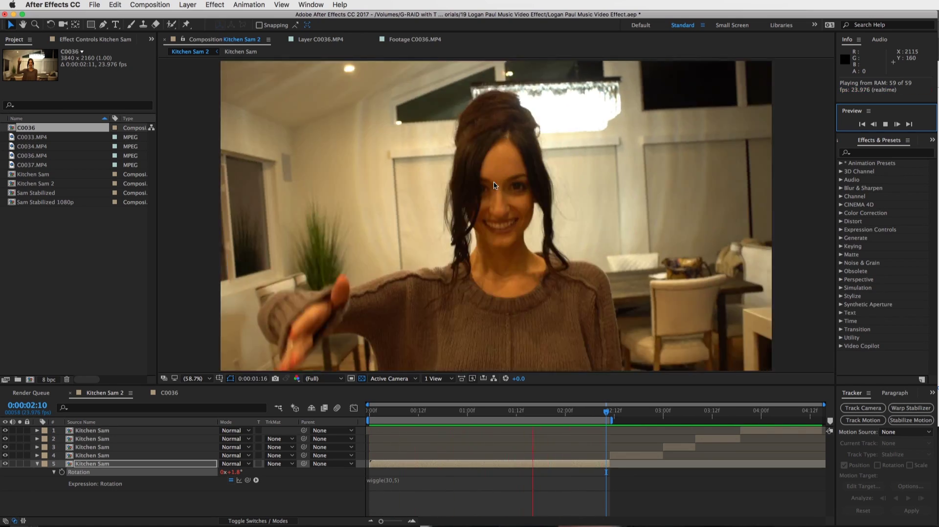
key("space")
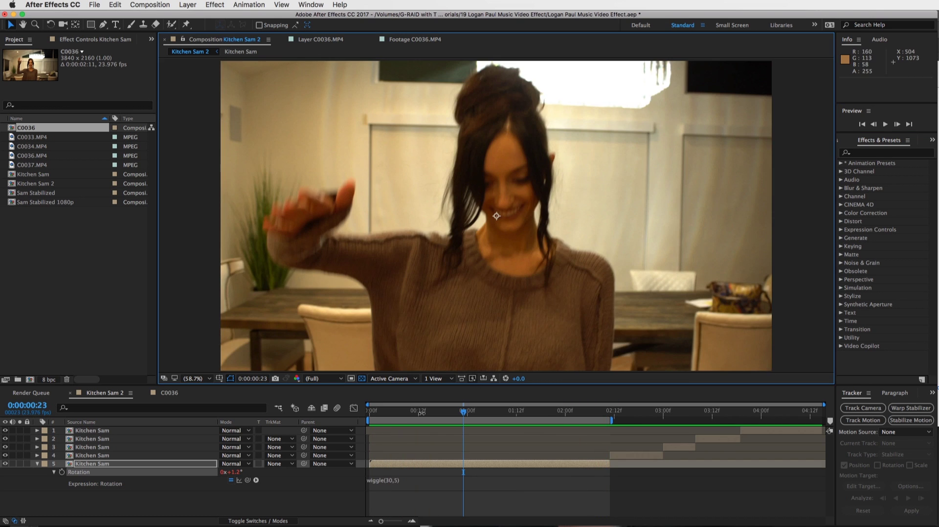
left_click_drag(468, 420, 542, 417)
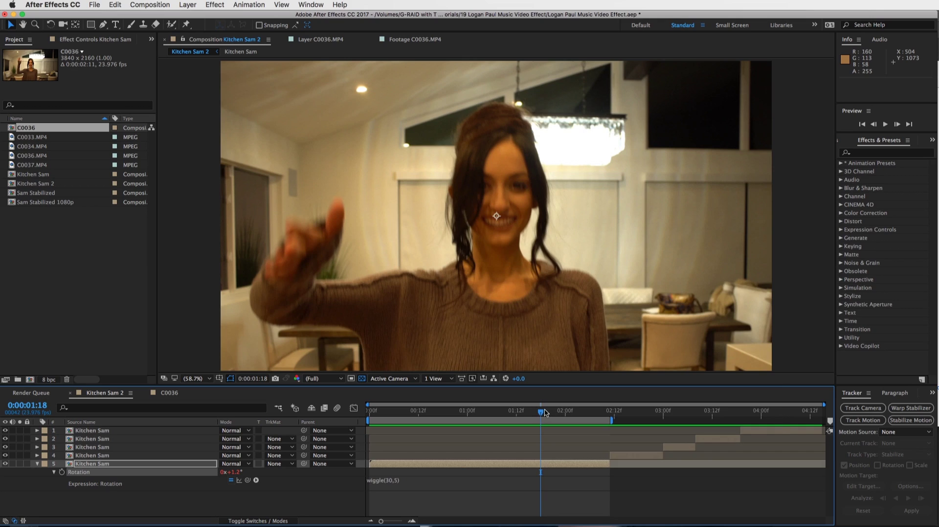
left_click_drag(546, 413, 534, 413)
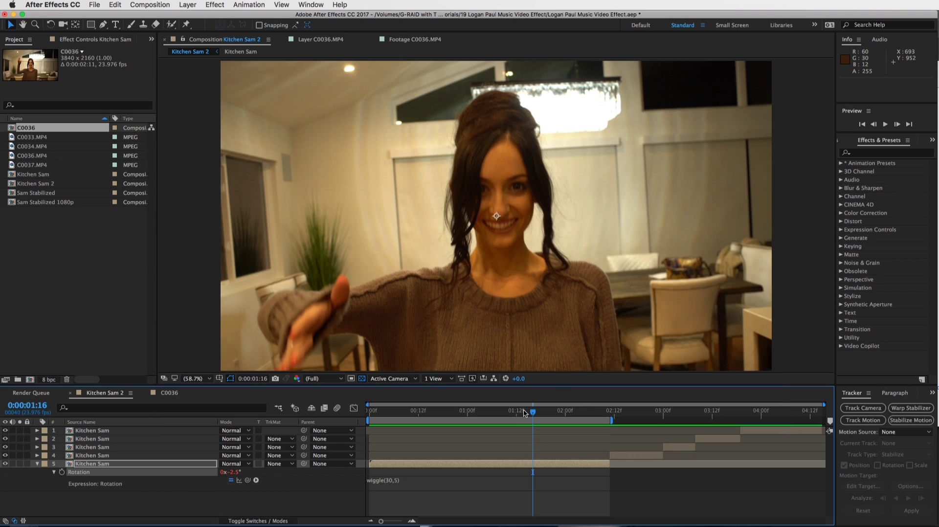
mouse_move(525, 413)
left_mouse_down()
mouse_move(557, 413)
mouse_move(521, 412)
mouse_move(540, 412)
left_mouse_up()
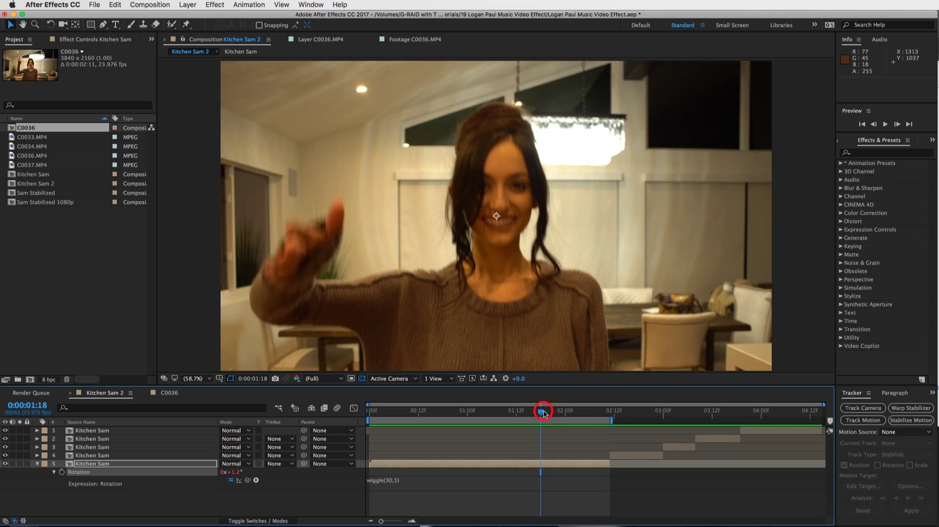
mouse_move(543, 413)
left_mouse_down()
mouse_move(567, 414)
mouse_move(529, 412)
left_mouse_up()
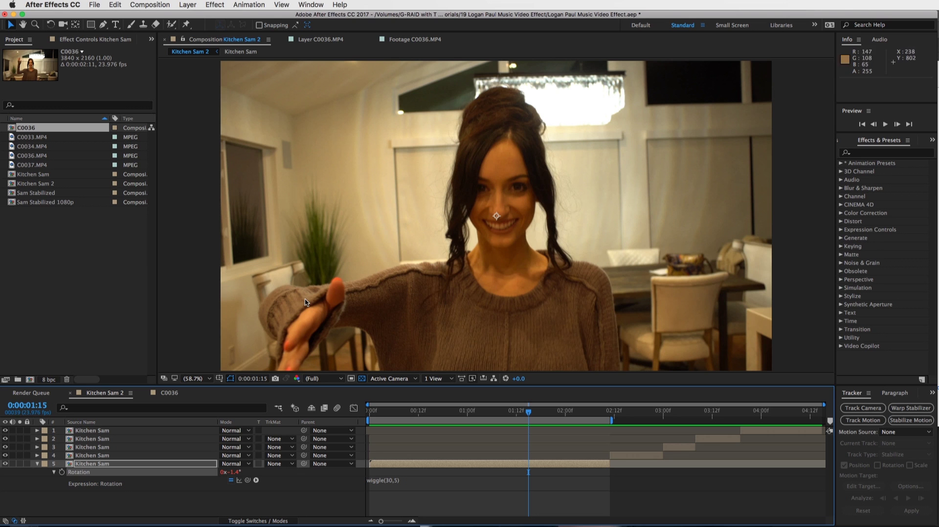
left_click_drag(538, 415, 551, 416)
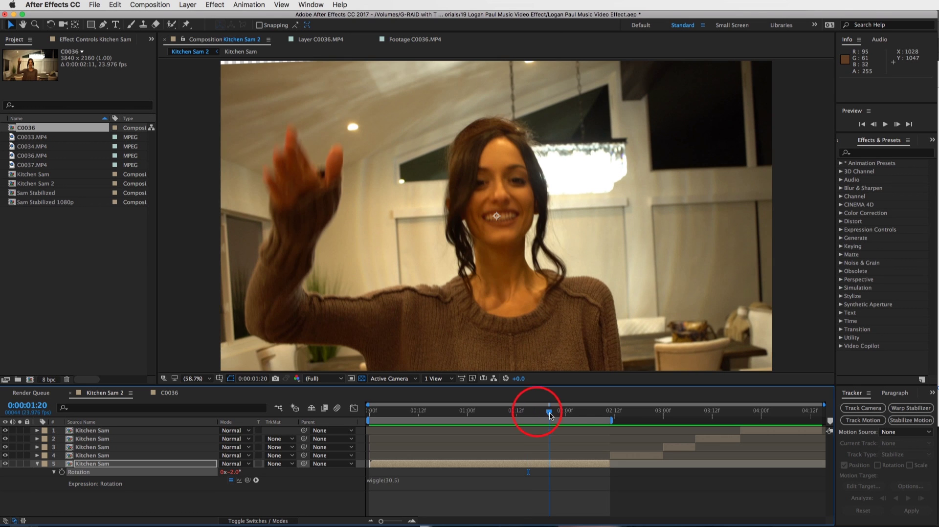